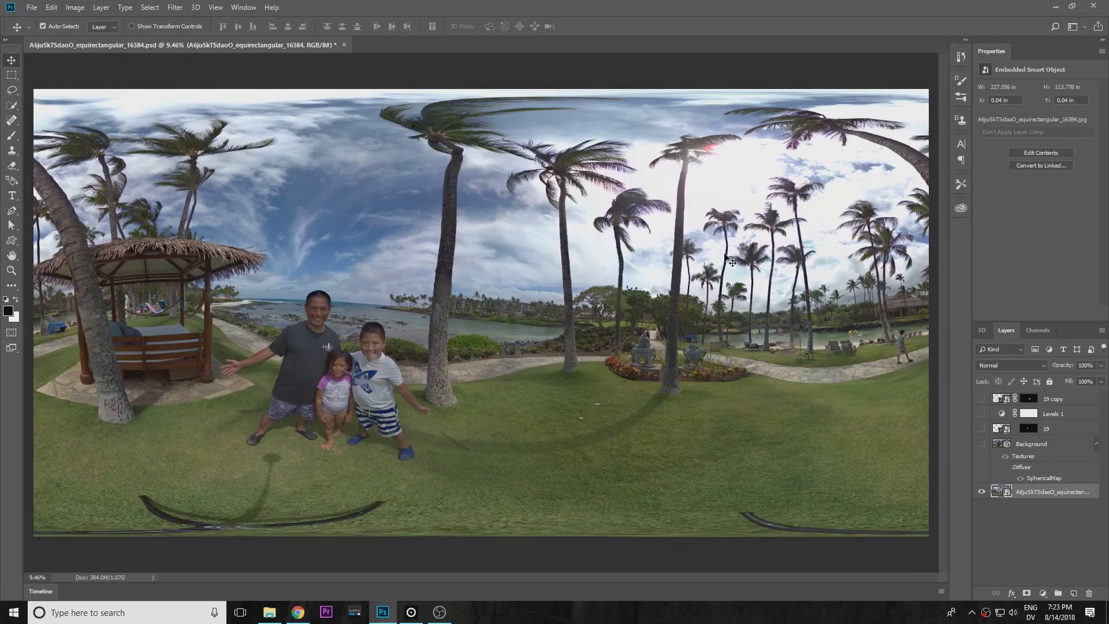
# Step: Convert the flat beach image into a spherical panorama layer with New Panorama Layer From Selected Layer(s)
pyautogui.scroll(3, 546, 299)
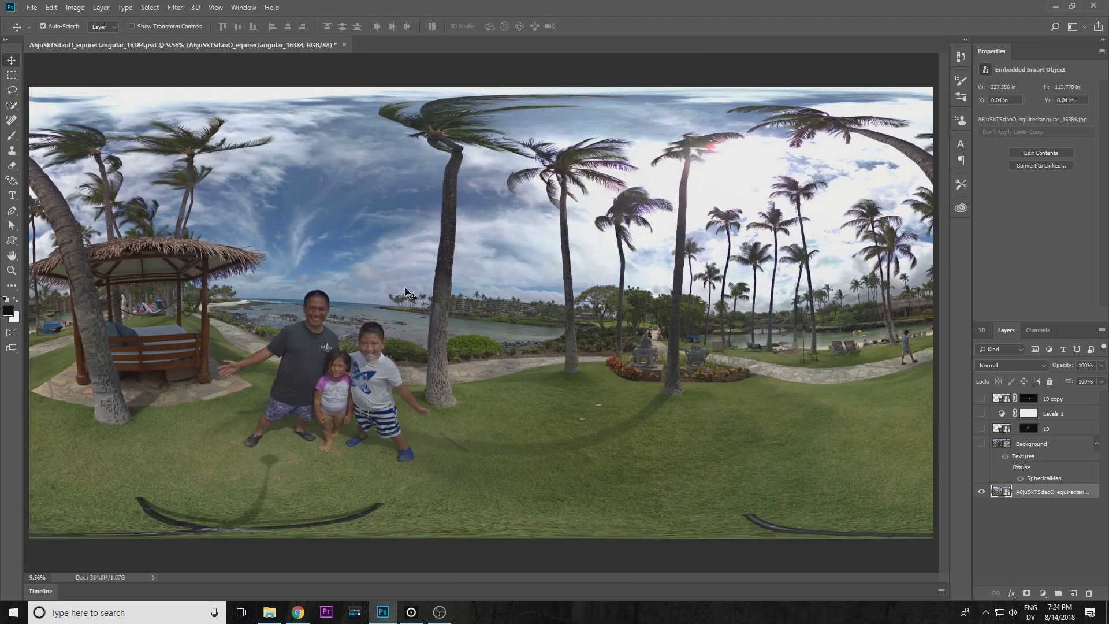
pyautogui.click(195, 8)
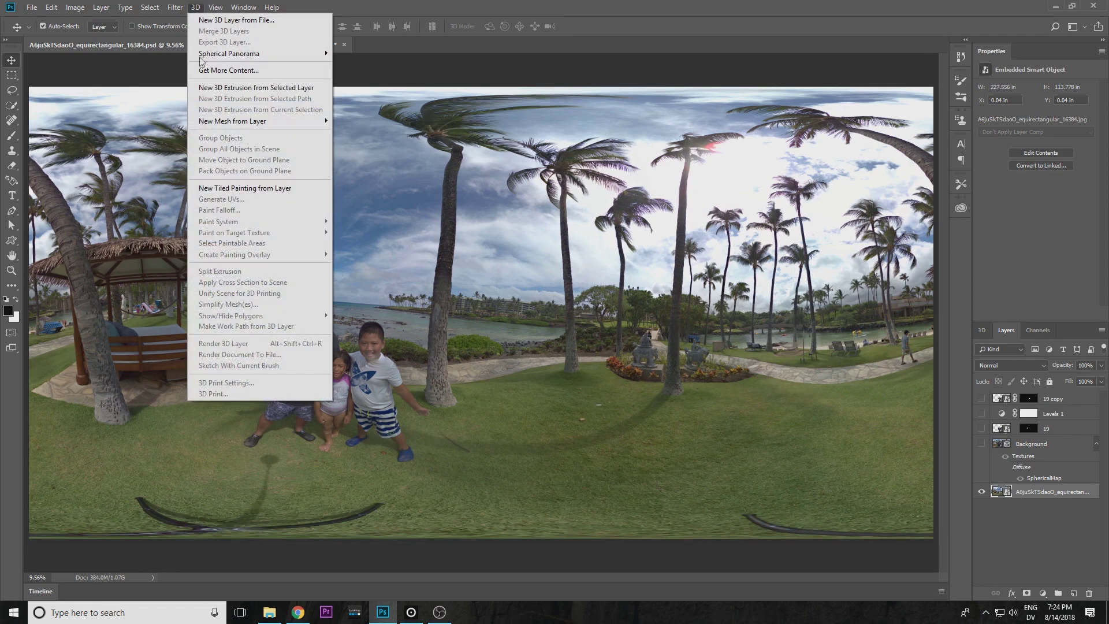
pyautogui.moveTo(225, 55)
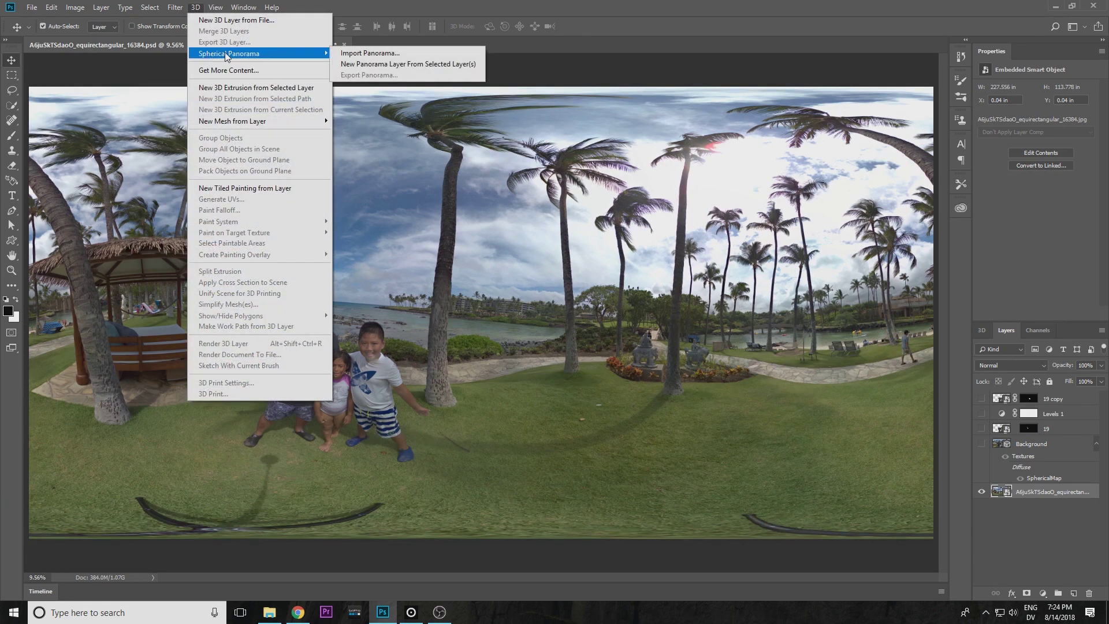
pyautogui.click(369, 64)
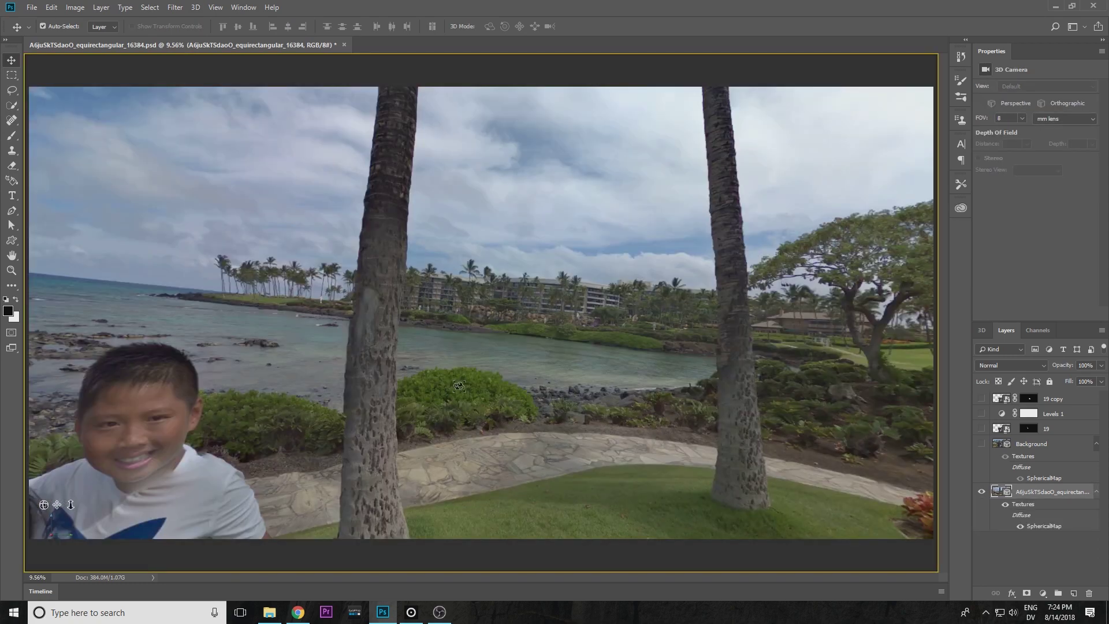
# Step: Orbit the panorama view to face the family, then bring up the portrait photo folder
pyautogui.moveTo(460, 385); pyautogui.dragTo(377, 404)
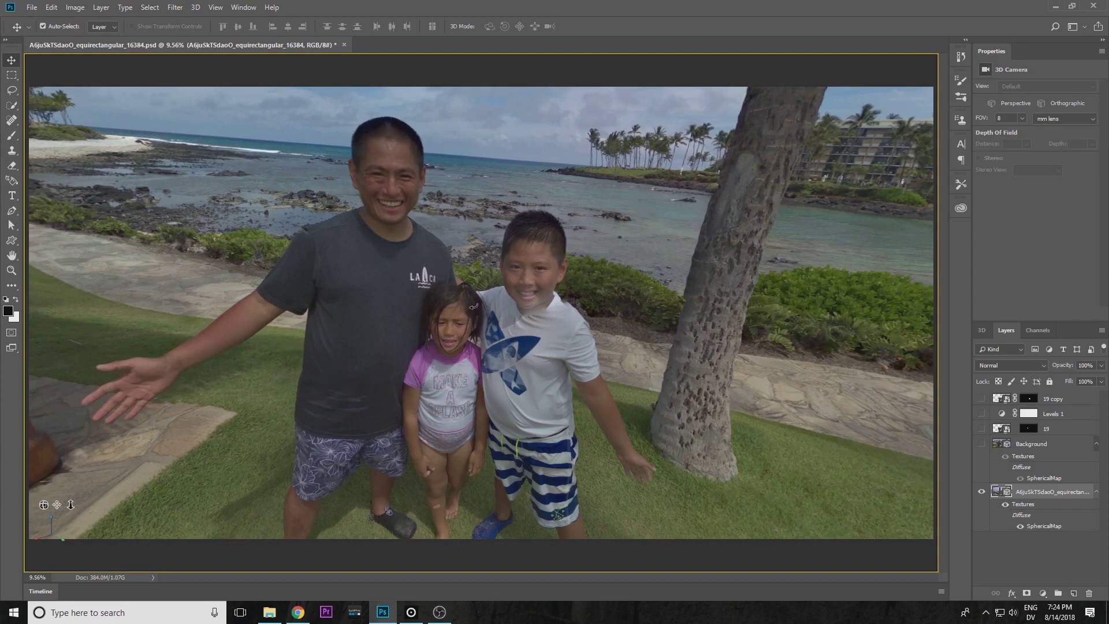
pyautogui.moveTo(511, 329); pyautogui.dragTo(833, 401)
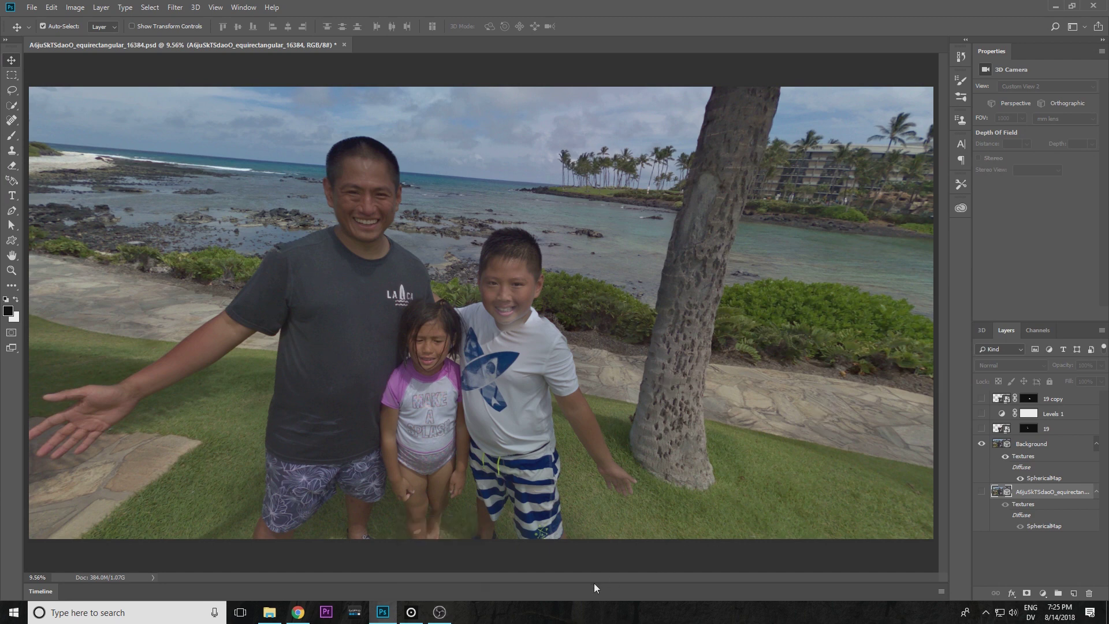
pyautogui.click(411, 611)
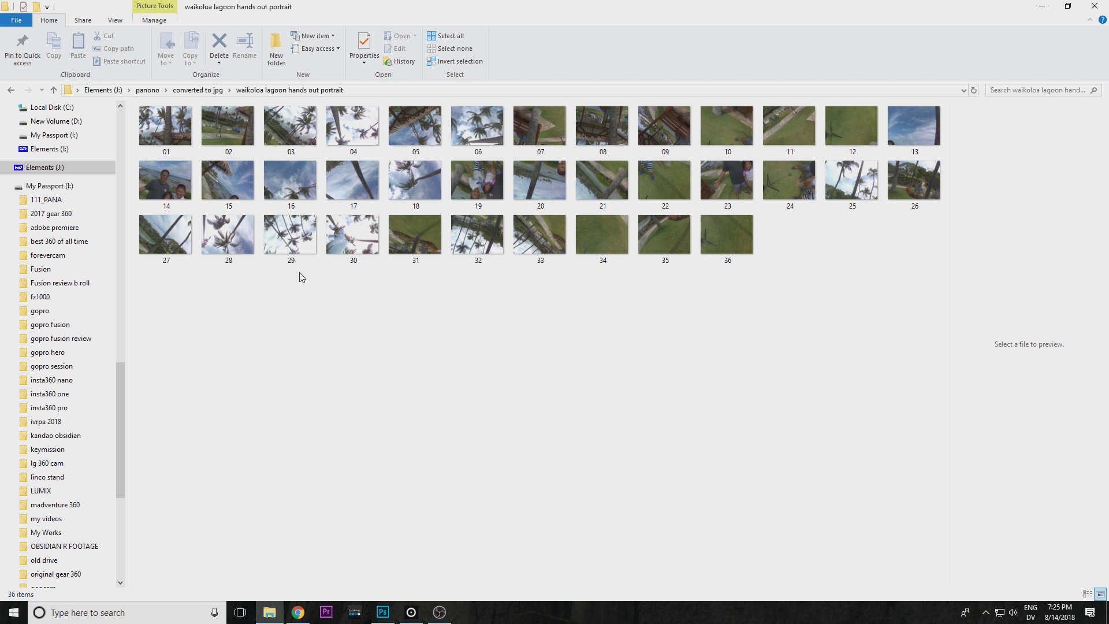
# Step: Select photo 19, the upside-down family close-up, in the 'waikoloa lagoon hands out portrait' folder
pyautogui.click(499, 195)
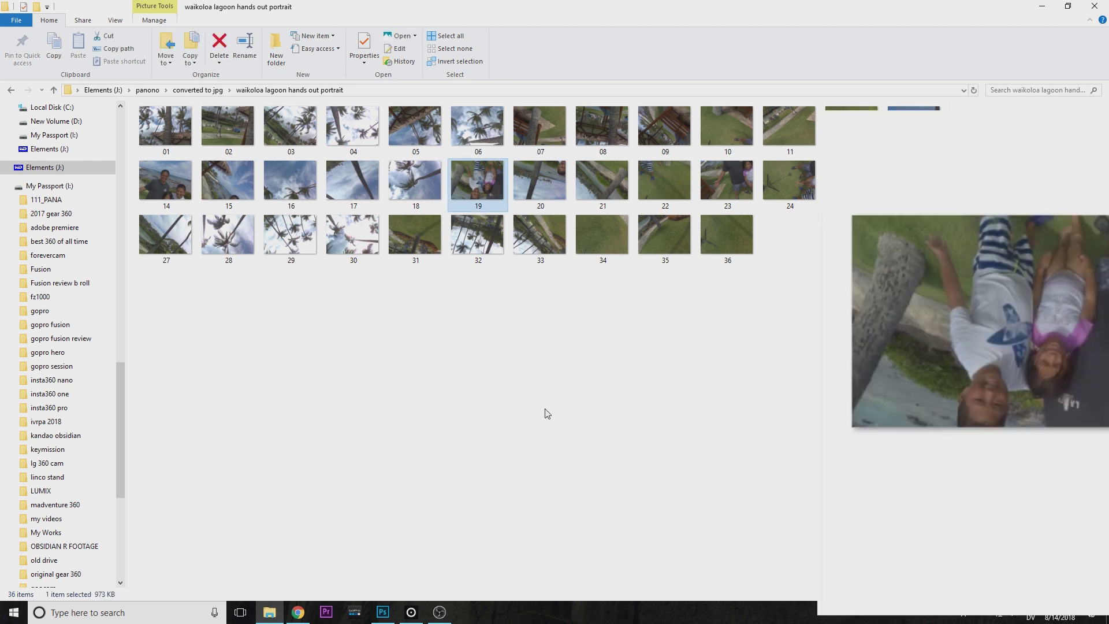
pyautogui.click(382, 612)
pyautogui.click(279, 616)
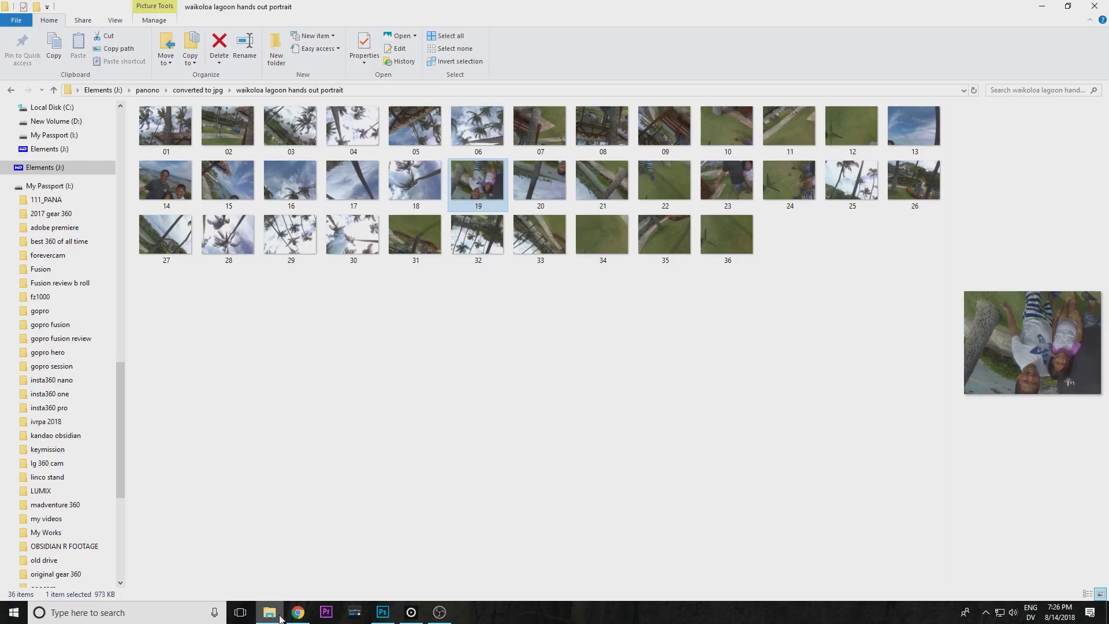
# Step: Place 19.jpg into the panorama, rotated about 170° and scaled to about 331% over the family
pyautogui.moveTo(477, 190); pyautogui.dragTo(404, 421)
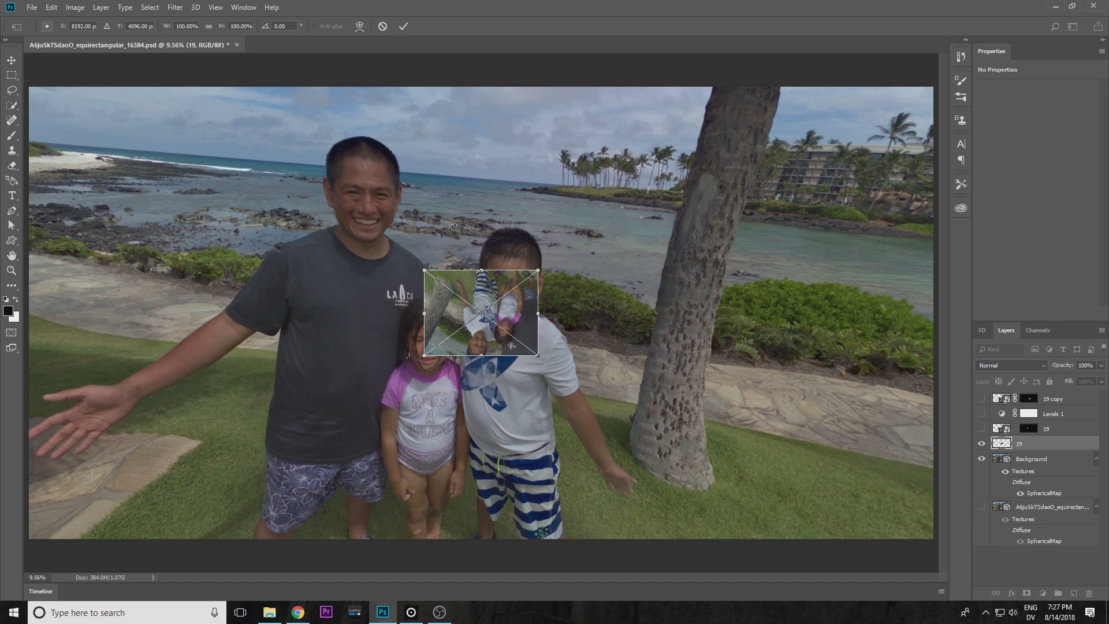
pyautogui.moveTo(421, 258); pyautogui.dragTo(686, 445)
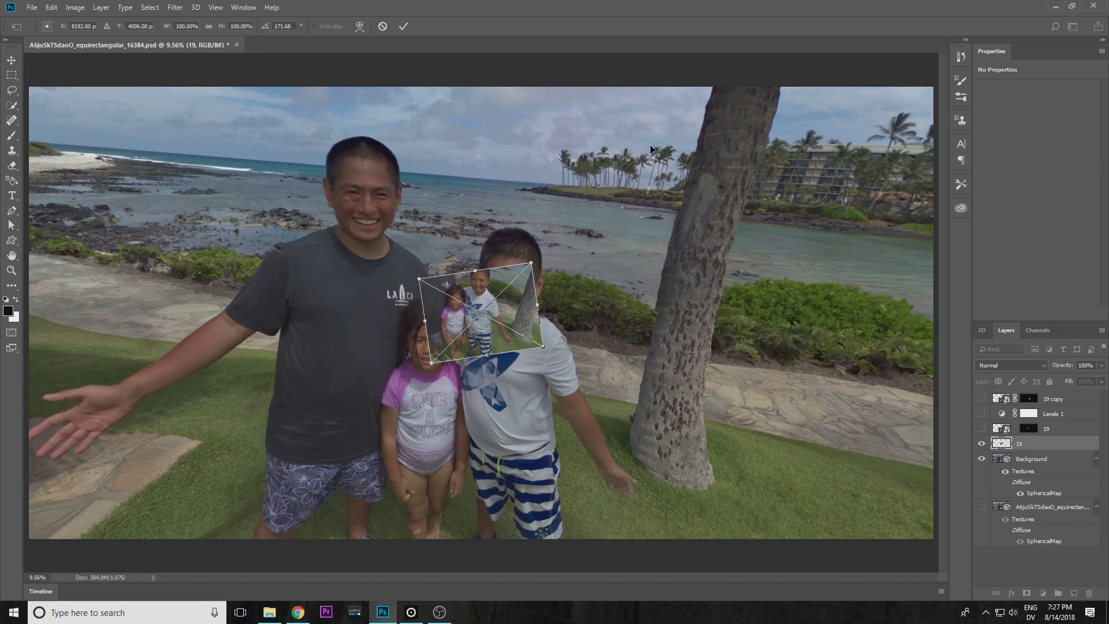
pyautogui.moveTo(531, 263); pyautogui.dragTo(768, 166)
pyautogui.moveTo(485, 317); pyautogui.dragTo(647, 457)
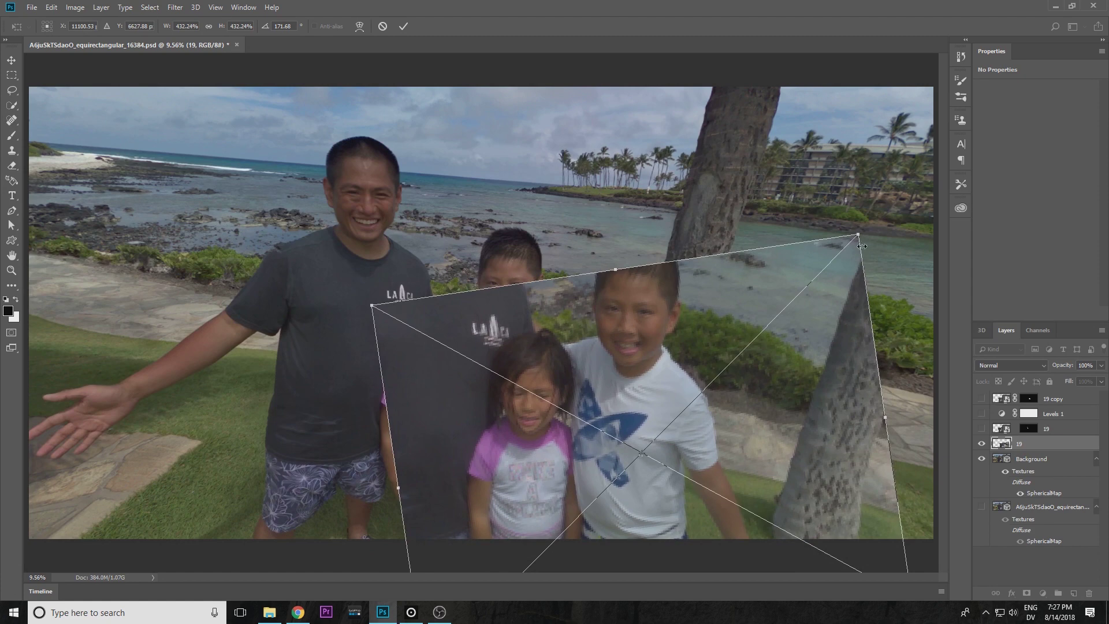
pyautogui.moveTo(859, 237); pyautogui.dragTo(817, 293)
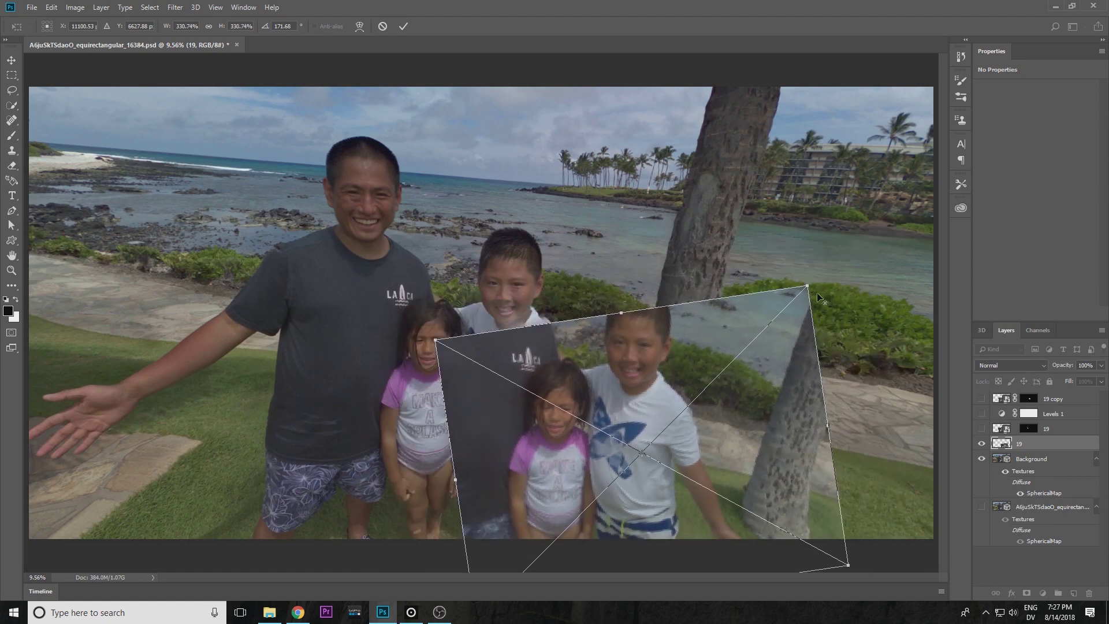
pyautogui.moveTo(736, 414); pyautogui.dragTo(661, 359)
# Step: Set photo 19 to 50% opacity, align it over the family, and commit the transform
pyautogui.click(1101, 366)
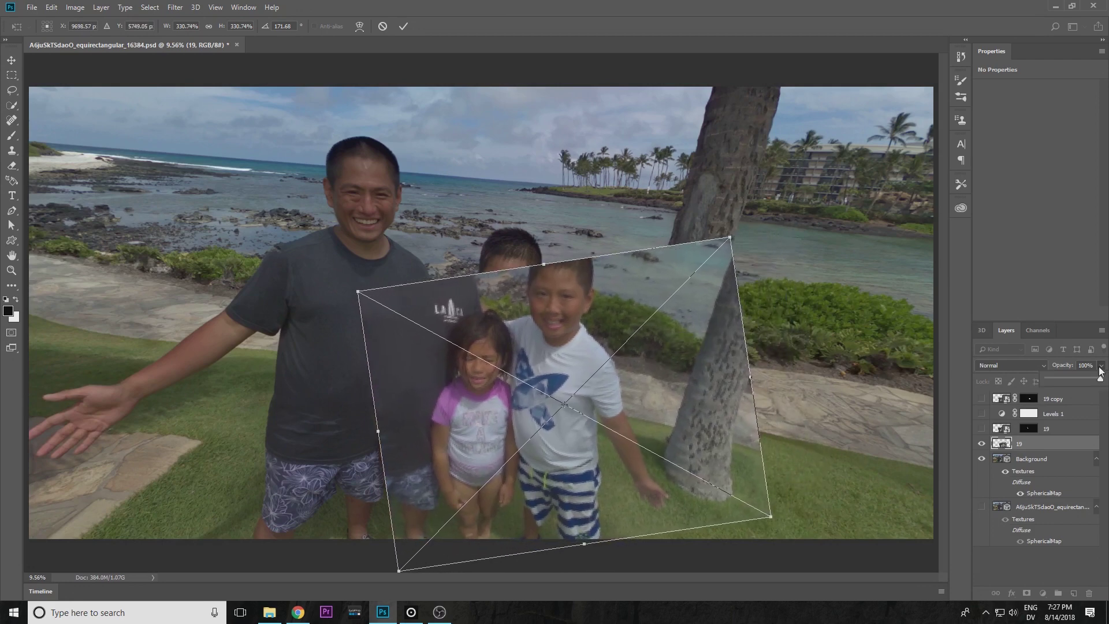
pyautogui.moveTo(1100, 377); pyautogui.dragTo(1062, 387)
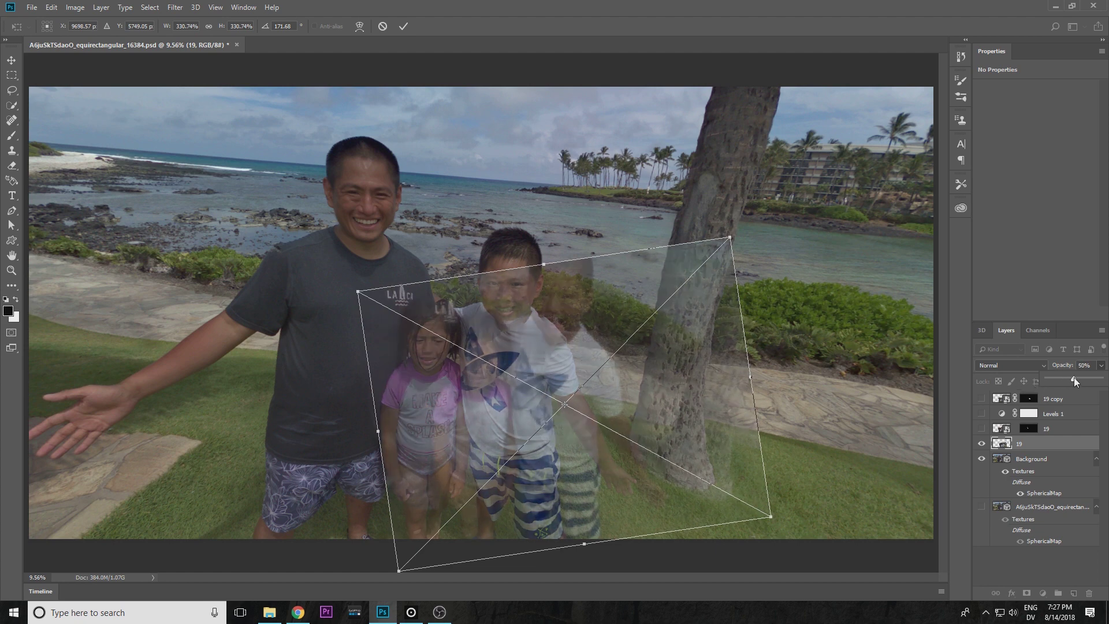
pyautogui.moveTo(610, 400); pyautogui.dragTo(587, 378)
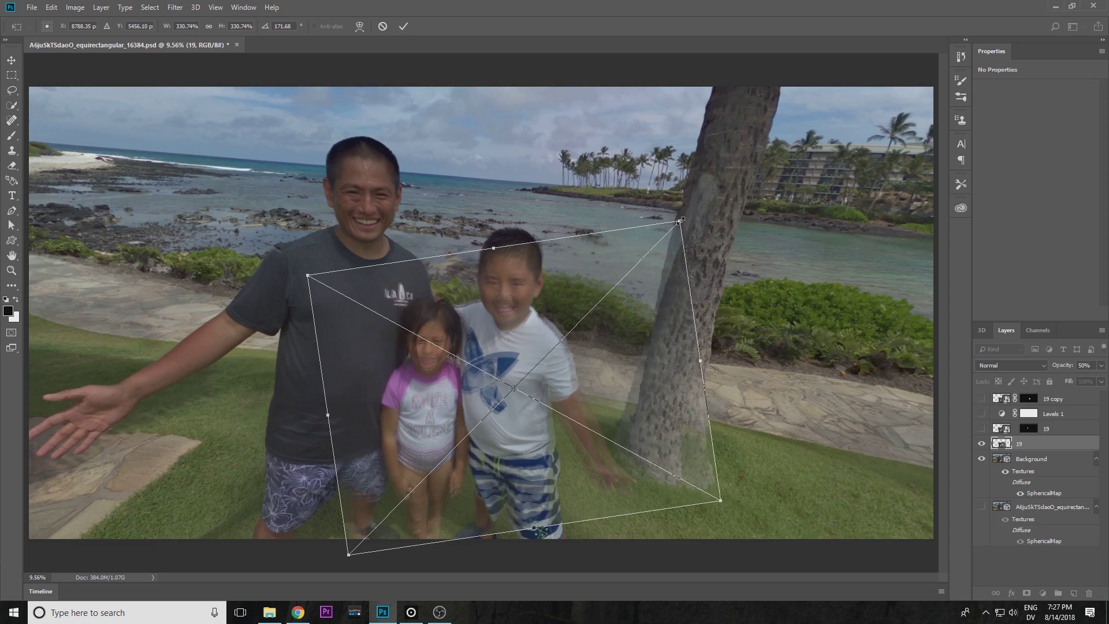
pyautogui.moveTo(679, 221); pyautogui.dragTo(679, 225)
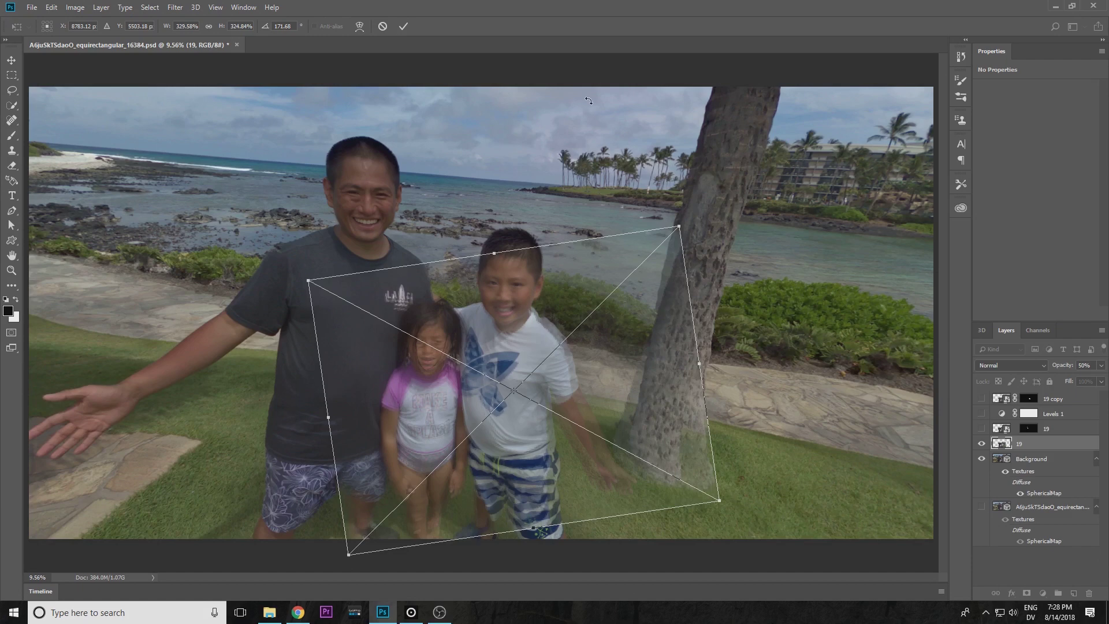
pyautogui.click(403, 26)
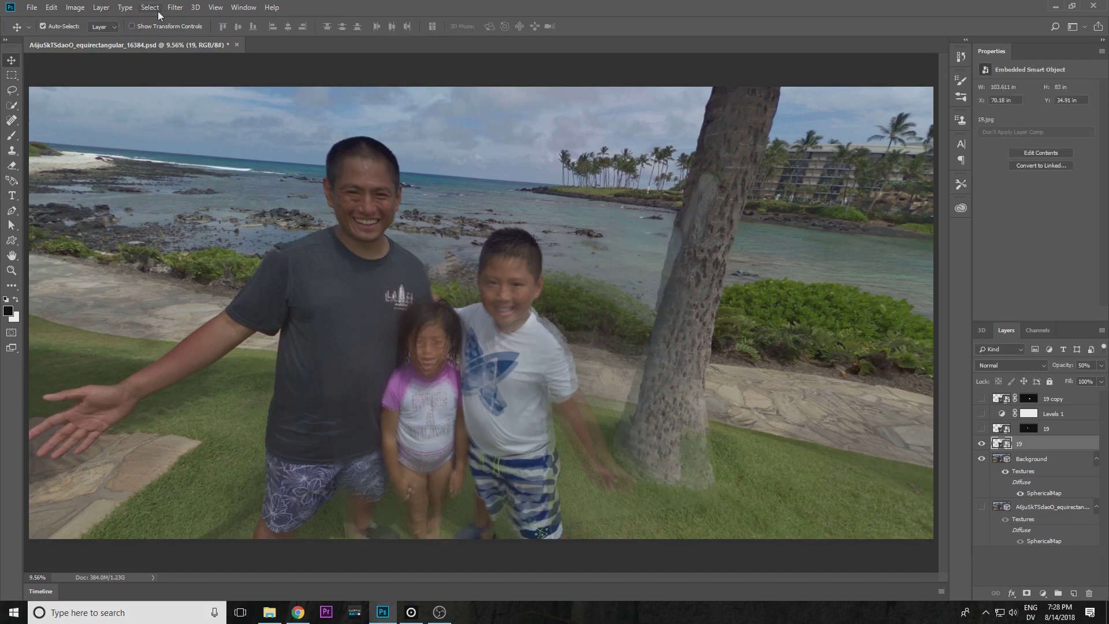
# Step: Add a Hide All black layer mask to layer 19 and switch to the Brush tool
pyautogui.click(102, 7)
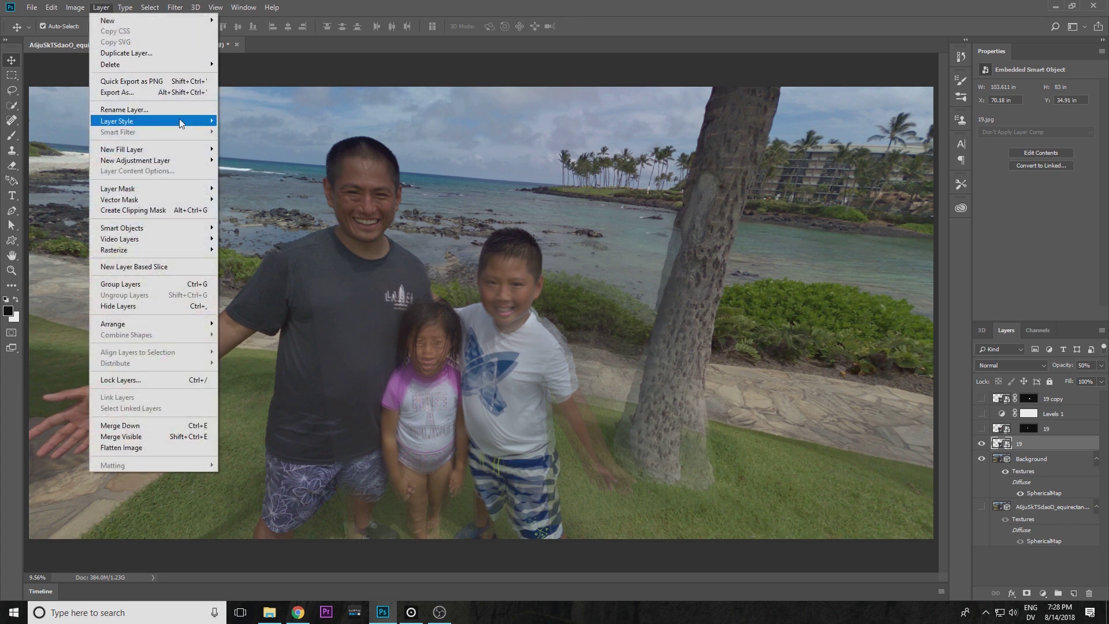
pyautogui.moveTo(181, 123)
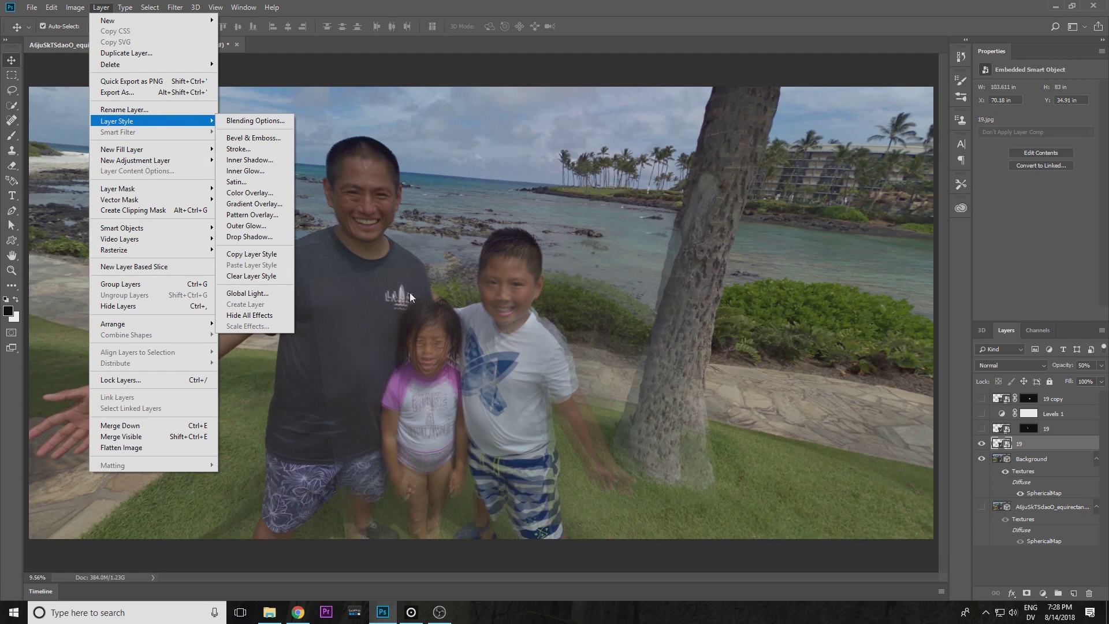
pyautogui.moveTo(194, 191)
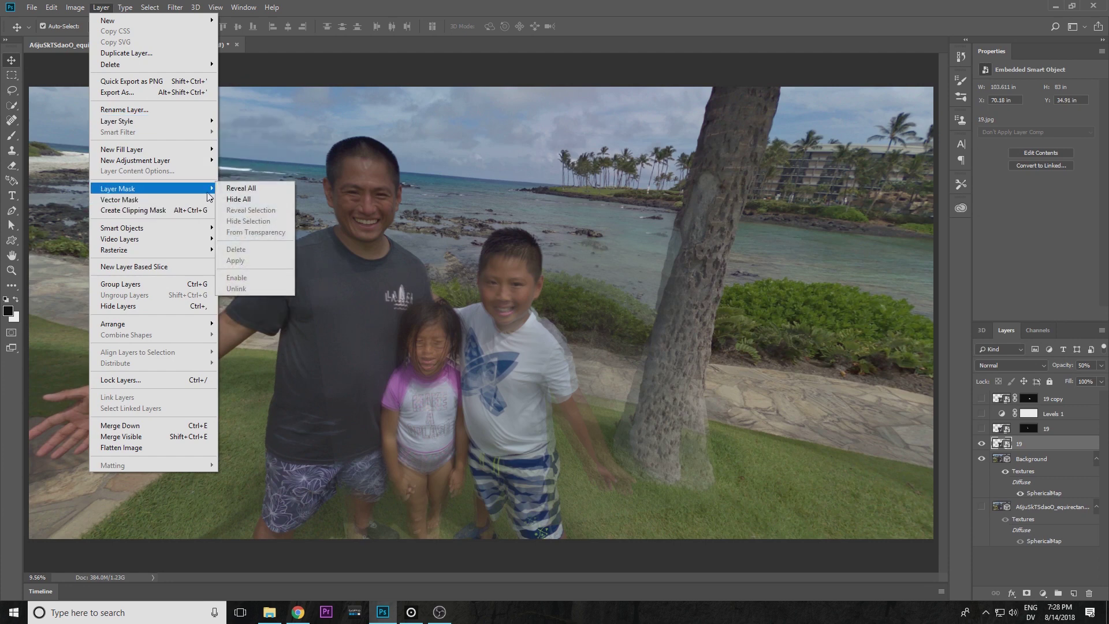
pyautogui.click(257, 203)
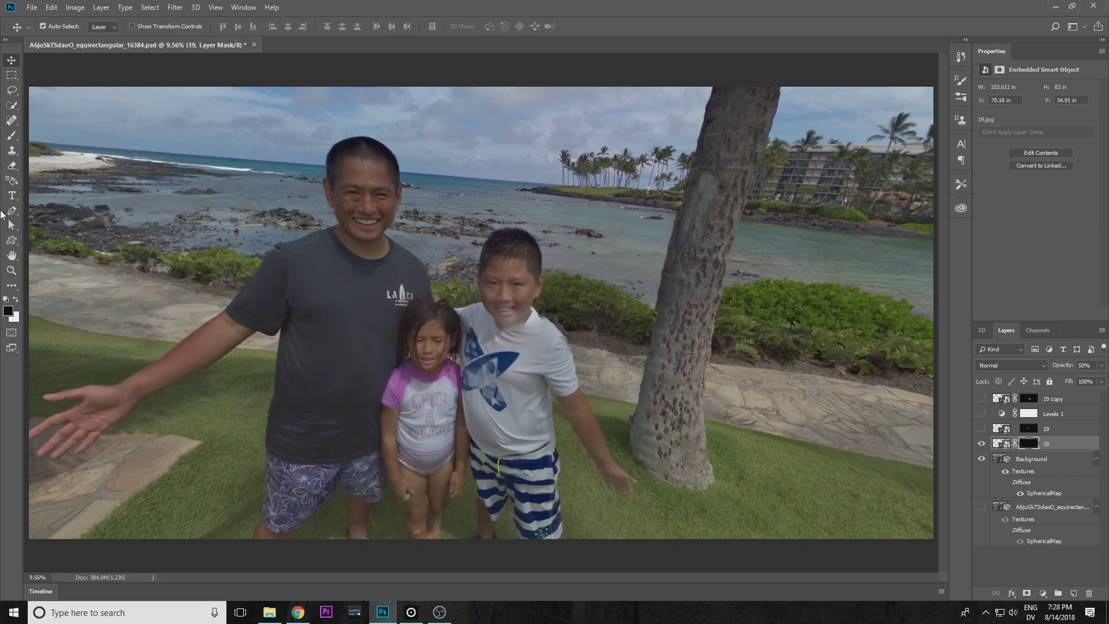
pyautogui.click(12, 136)
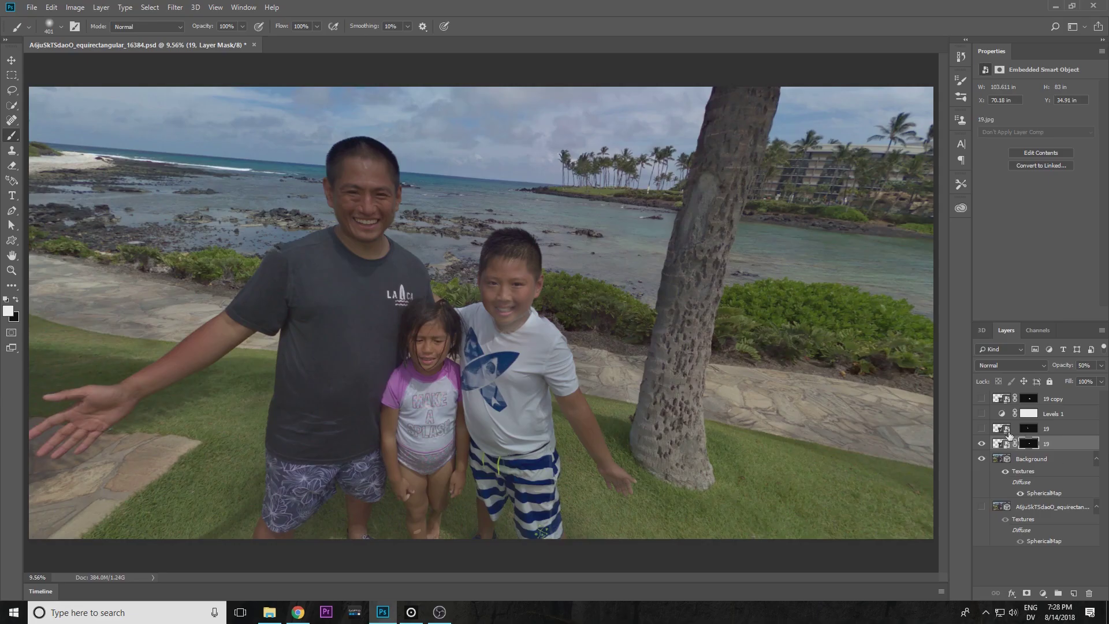
# Step: Delete the extra layer 19, enable Levels 1 clipped to layer 19, and show '19 copy'
pyautogui.hotkey('ctrl', 'e')
pyautogui.click(982, 428)
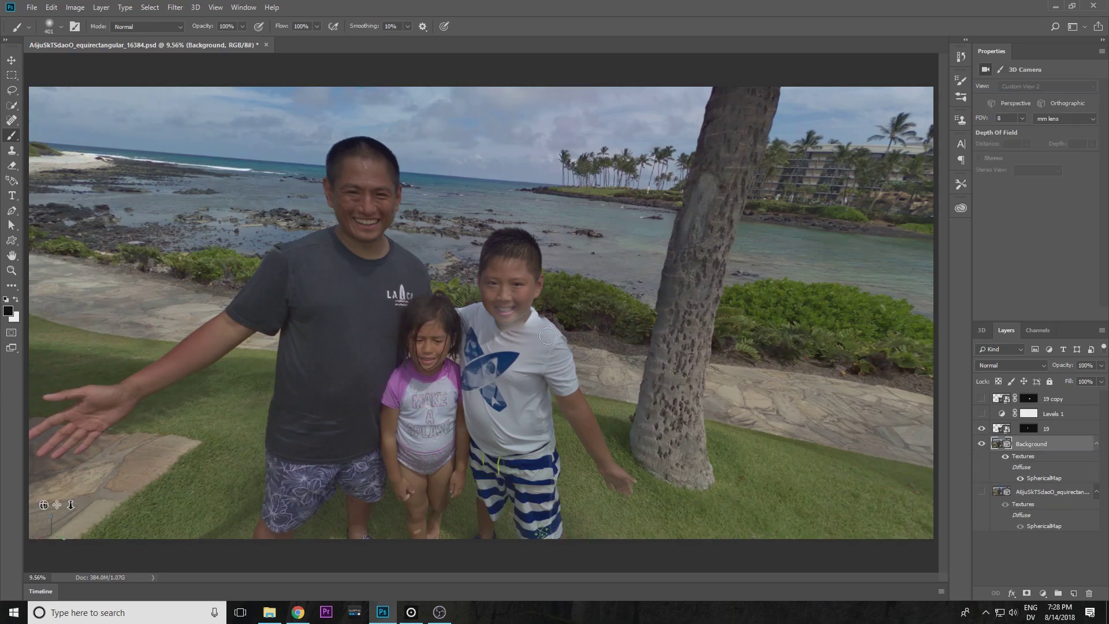
pyautogui.click(981, 414)
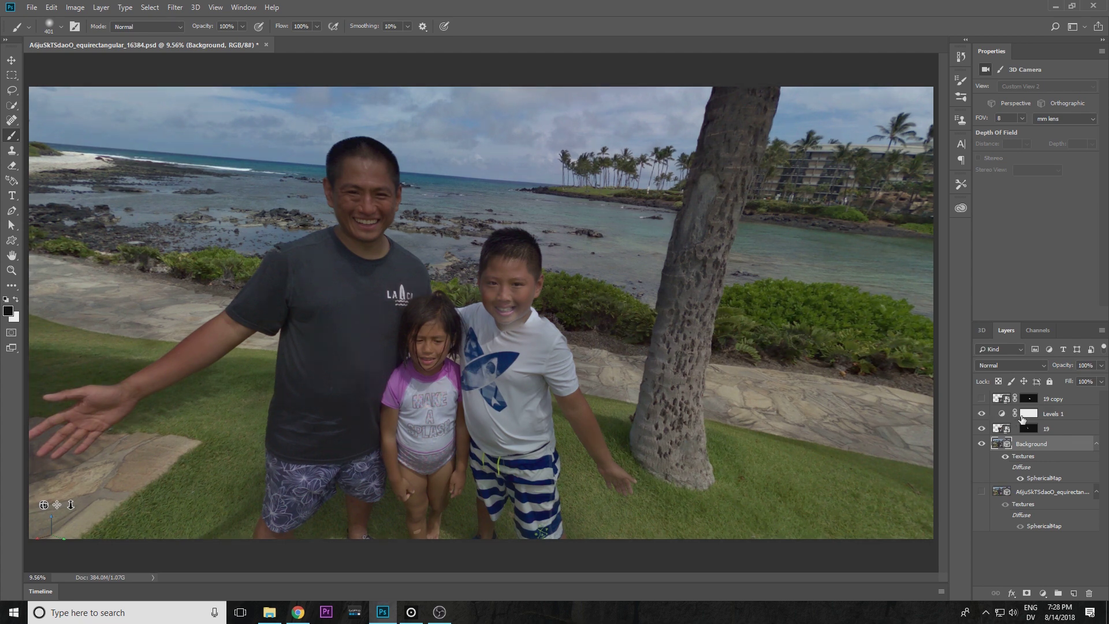
pyautogui.click(1082, 418)
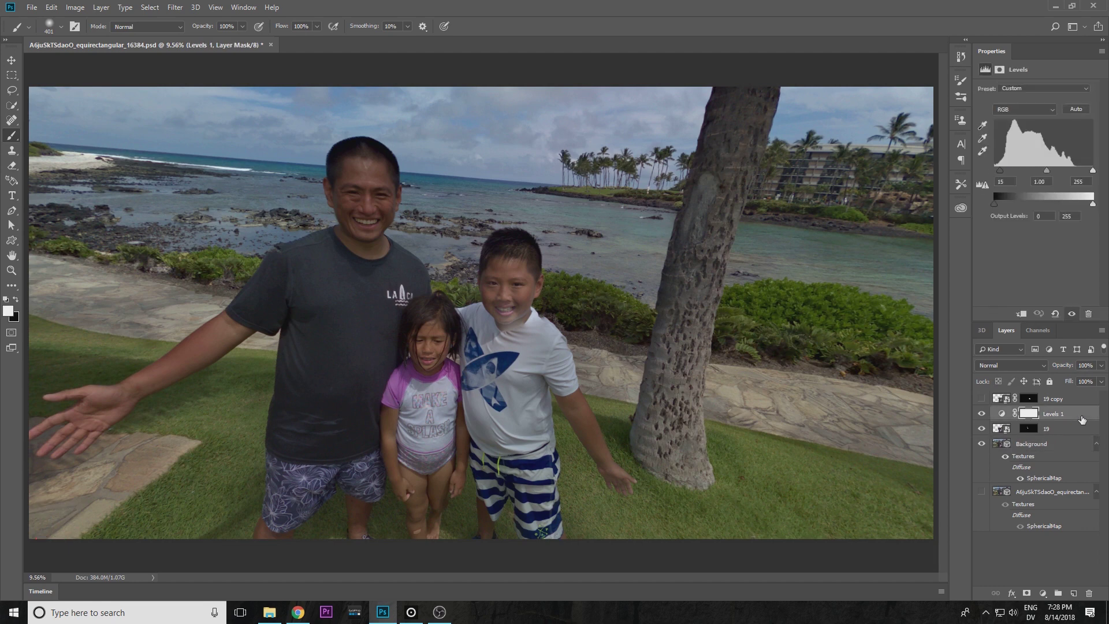
pyautogui.click(1020, 313)
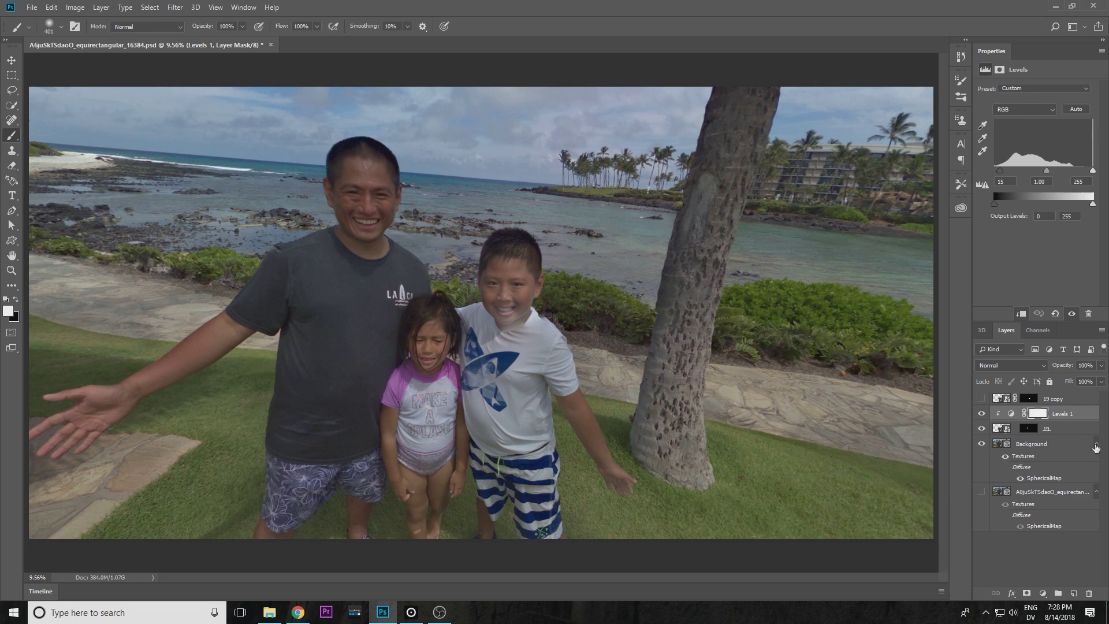
pyautogui.click(981, 414)
pyautogui.click(981, 415)
pyautogui.click(981, 398)
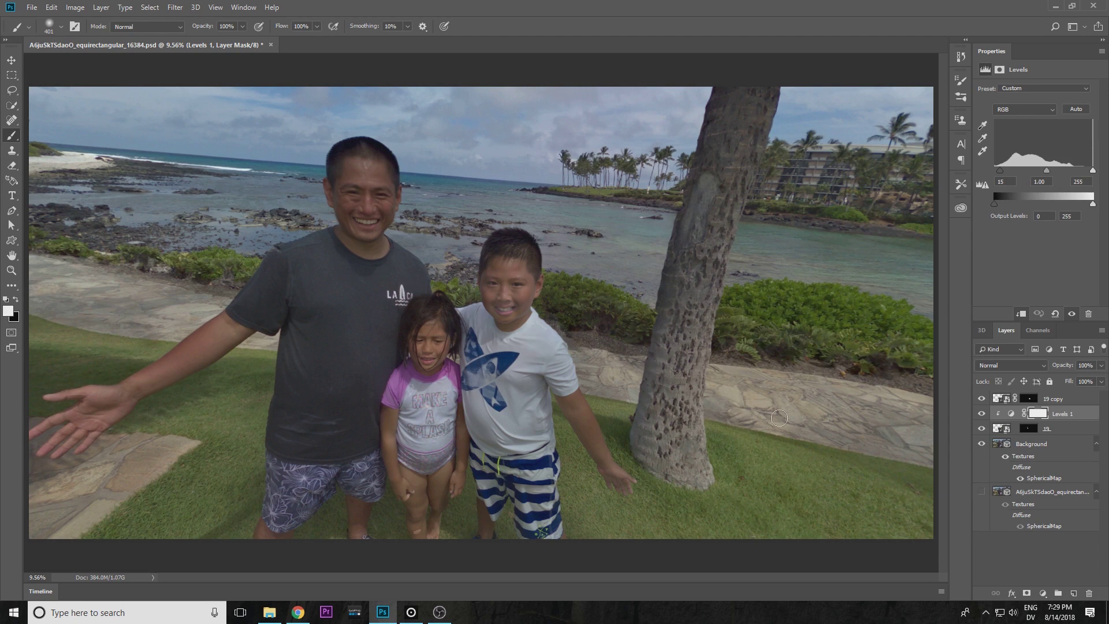
pyautogui.click(1053, 399)
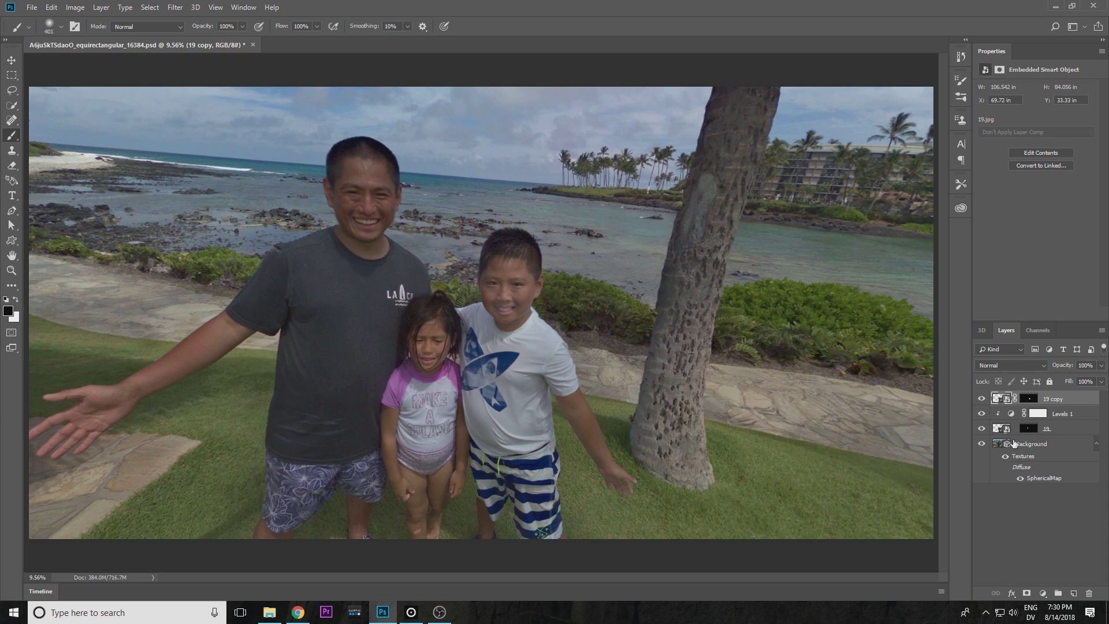
# Step: Hide the Background and Merge Visible to combine the family layers into layer 19
pyautogui.click(982, 444)
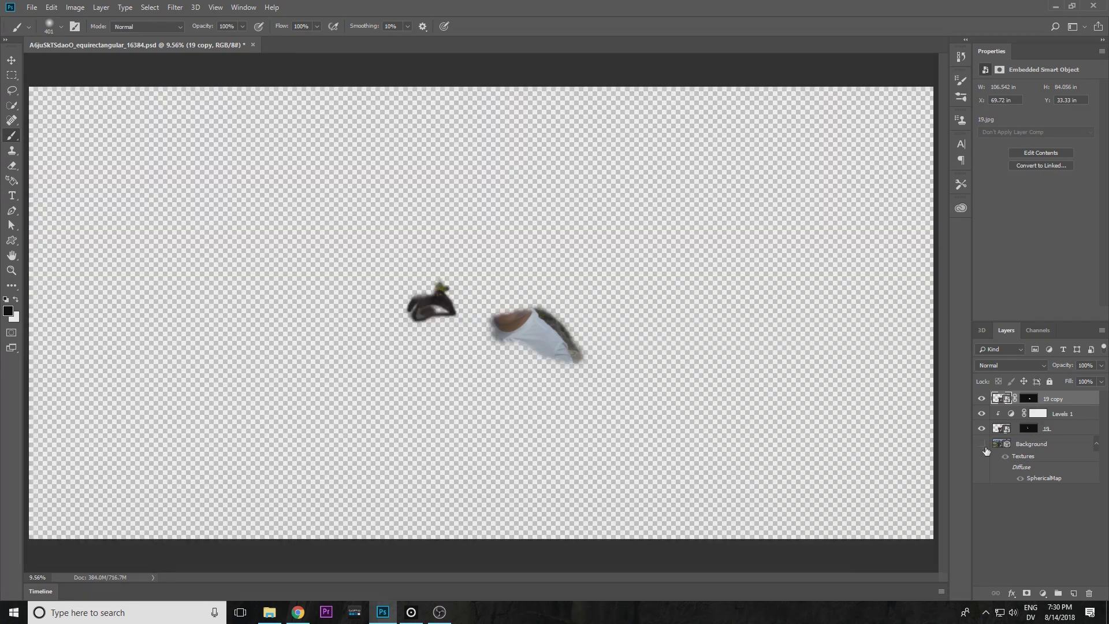
pyautogui.rightClick(1078, 427)
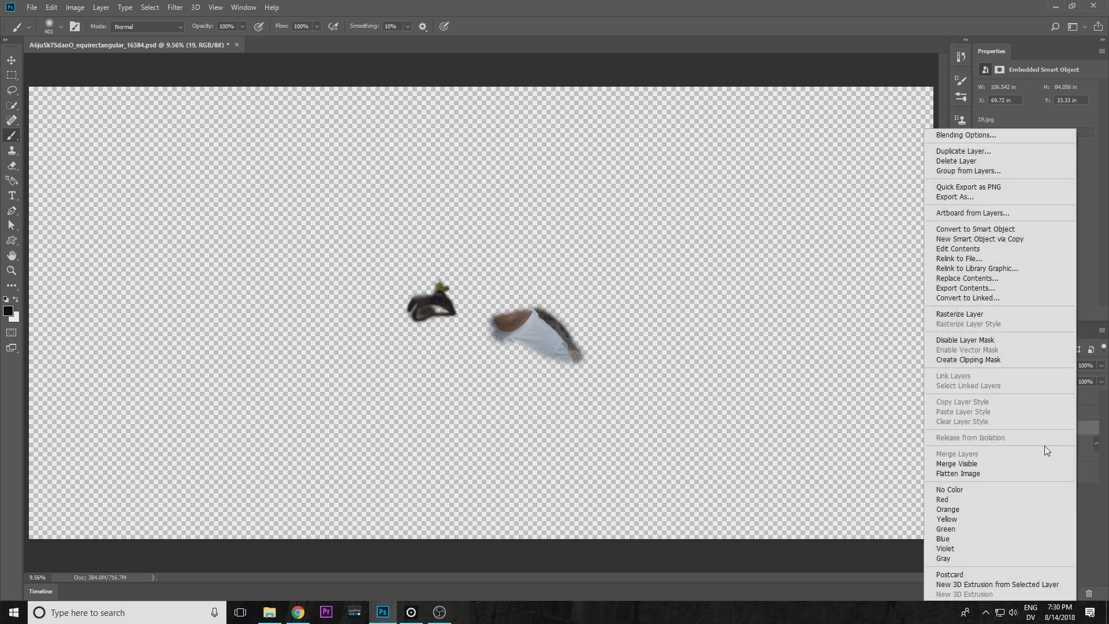
pyautogui.click(1032, 459)
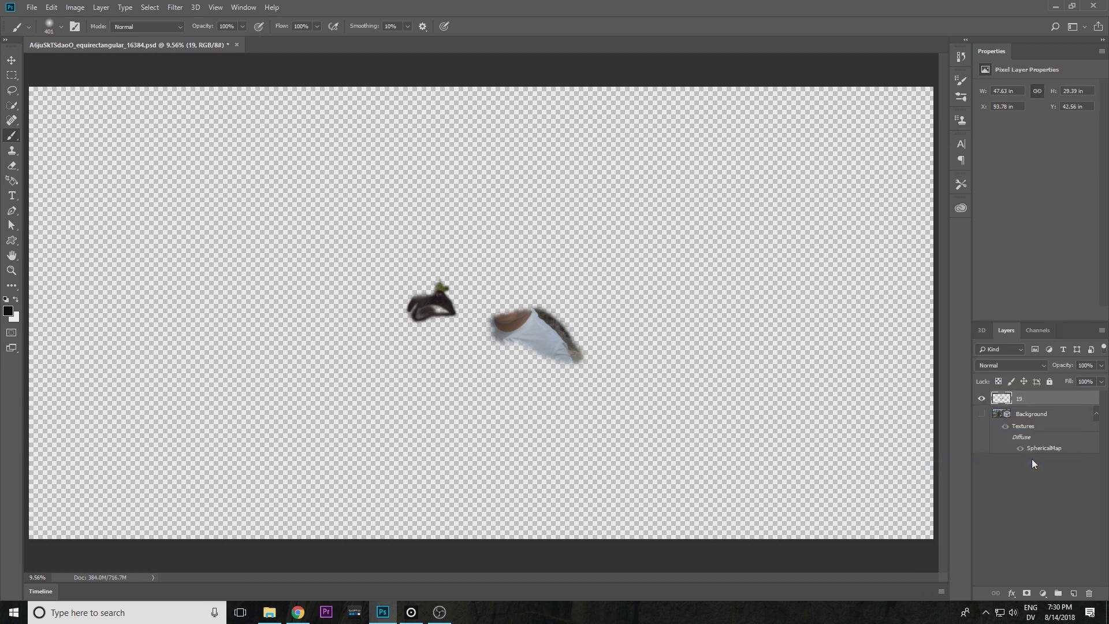
# Step: Show the Background again and Merge Down layer 19 into it
pyautogui.click(982, 415)
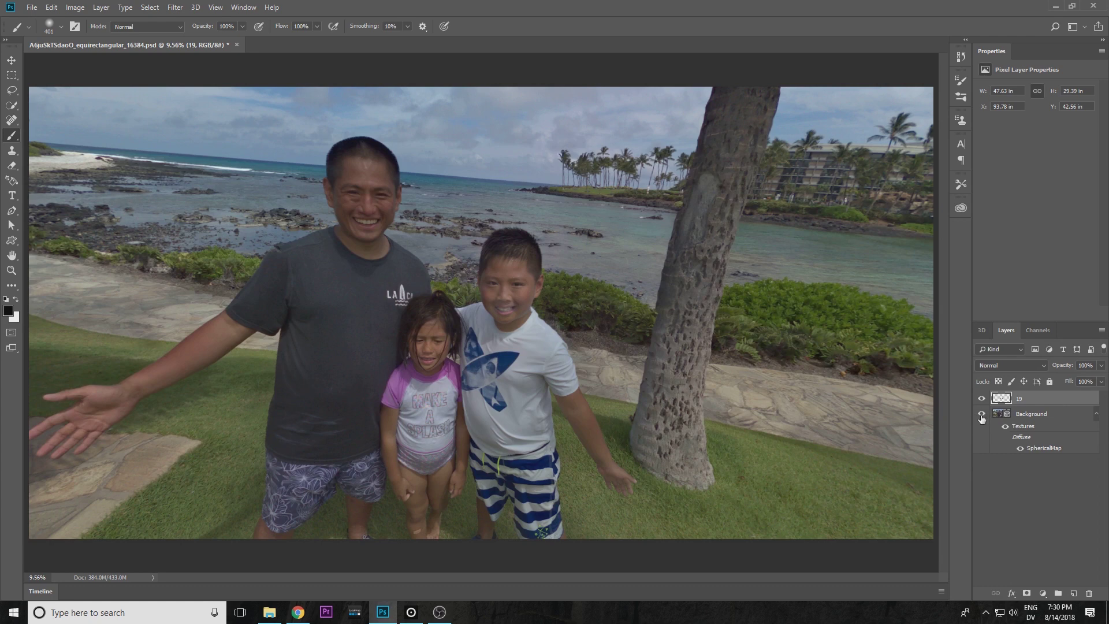
pyautogui.rightClick(1056, 399)
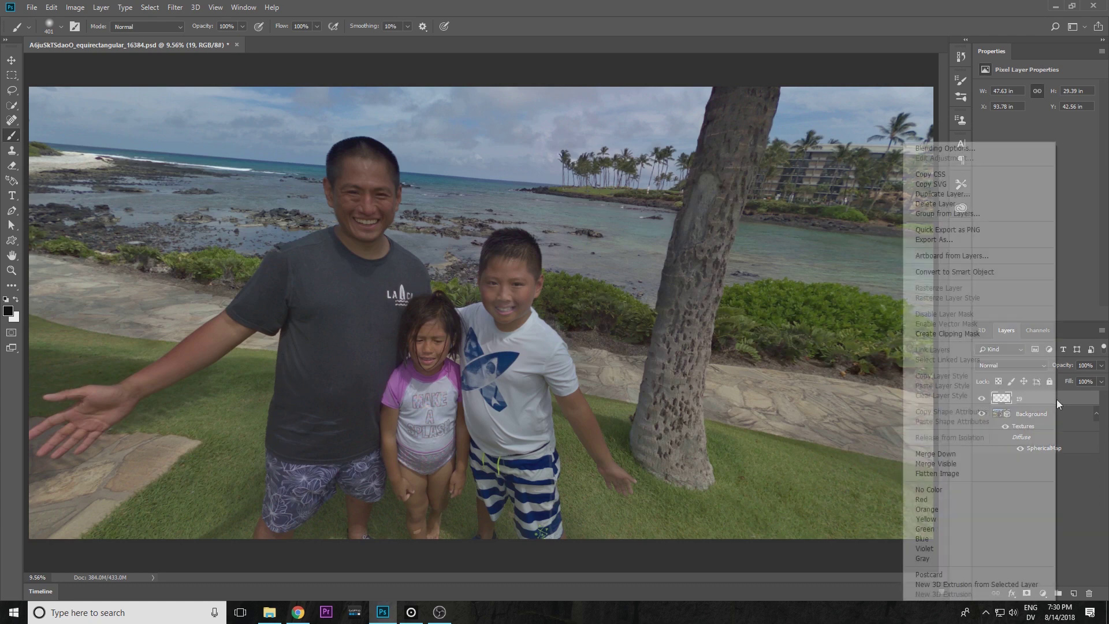
pyautogui.click(1014, 453)
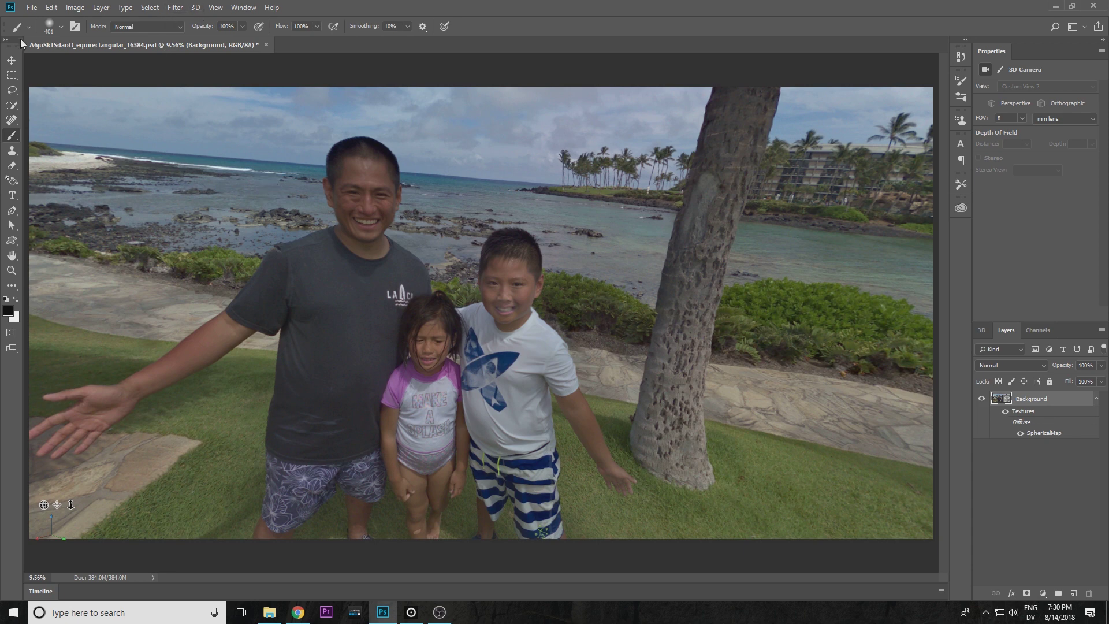
# Step: Orbit the merged panorama with the Move tool to check the family blend in ground and sky
pyautogui.click(11, 59)
pyautogui.moveTo(376, 194); pyautogui.dragTo(481, 233)
pyautogui.moveTo(409, 250); pyautogui.dragTo(390, 307)
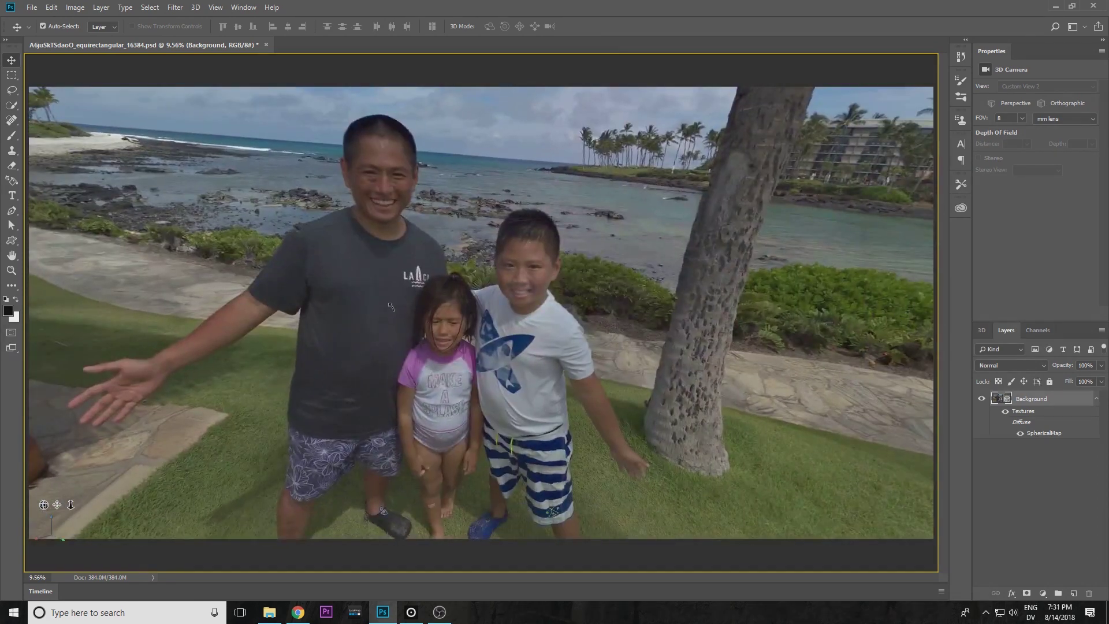
# Step: Choose 3D > Spherical Panorama > Export Panorama to bring up the JPEG Save As dialog
pyautogui.click(195, 7)
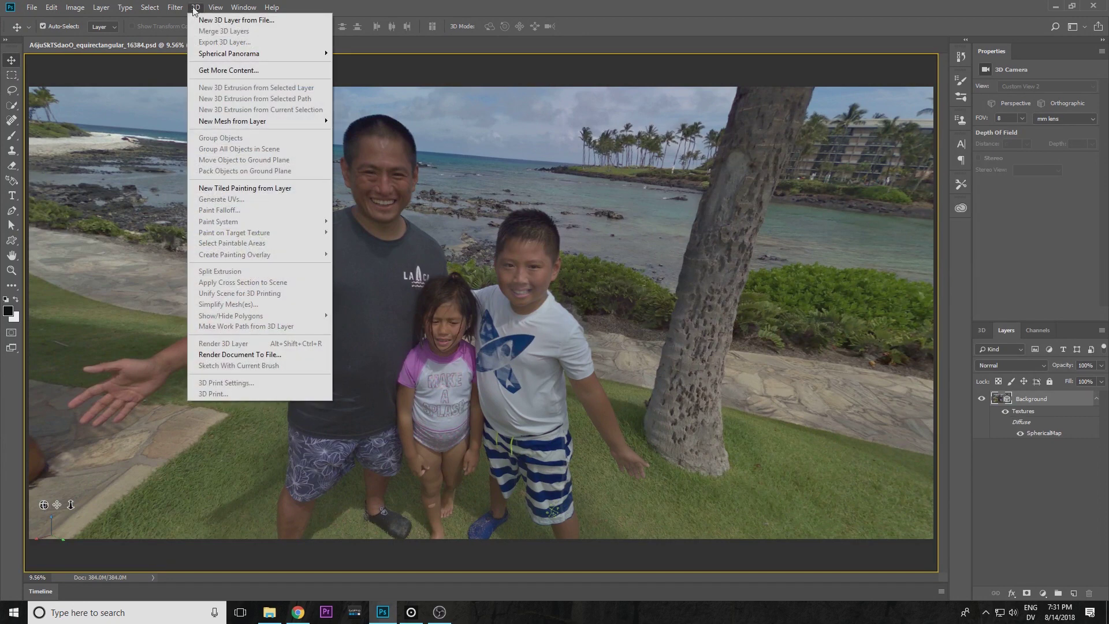
pyautogui.moveTo(271, 53)
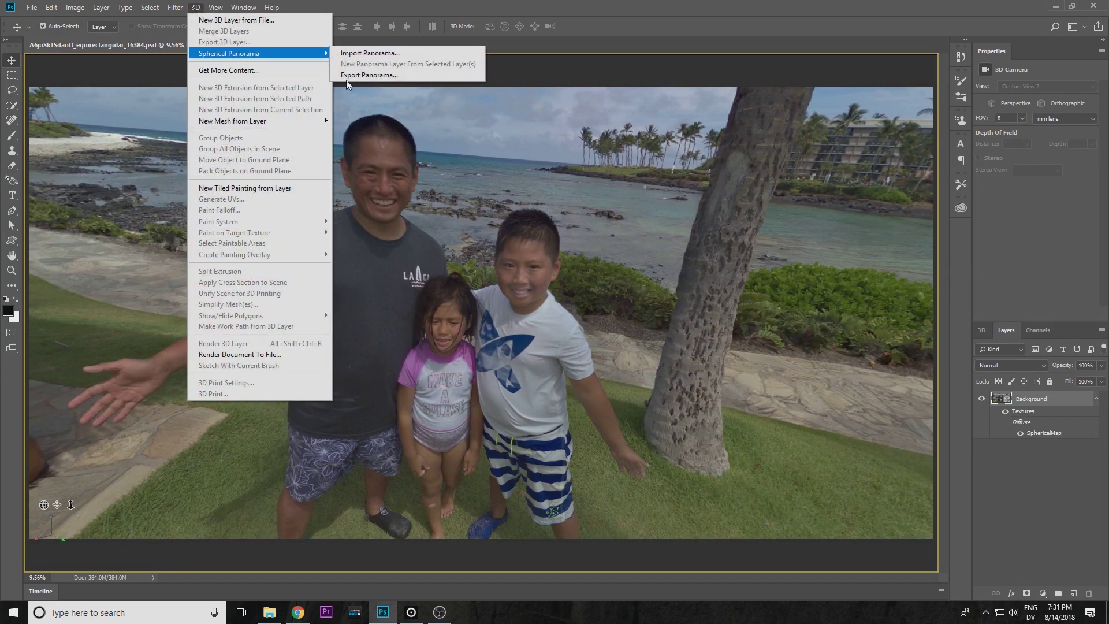
pyautogui.click(347, 77)
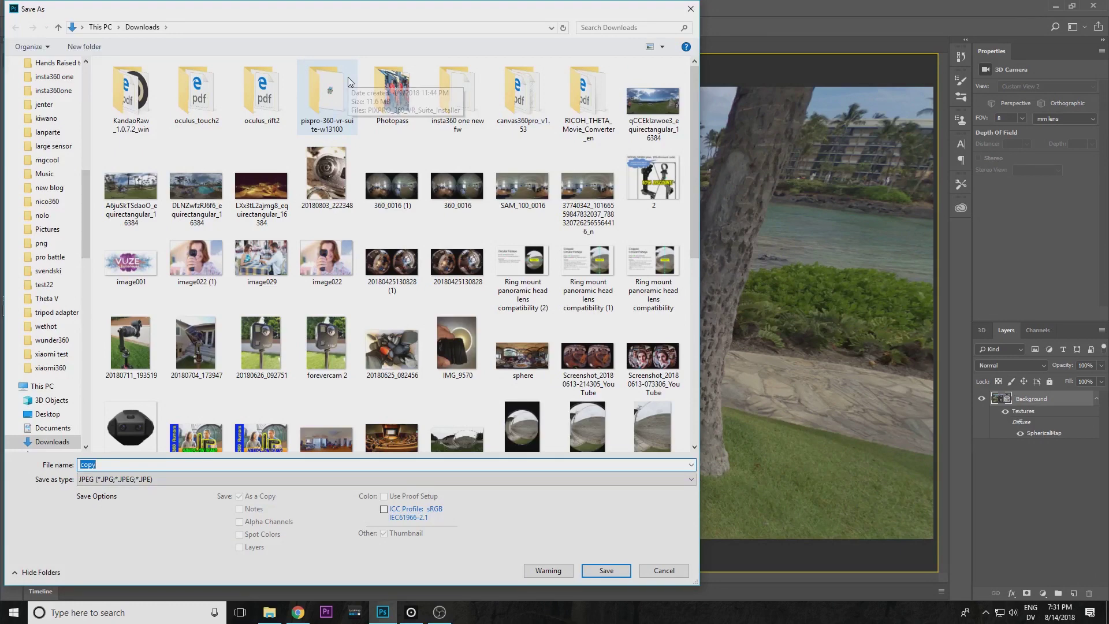